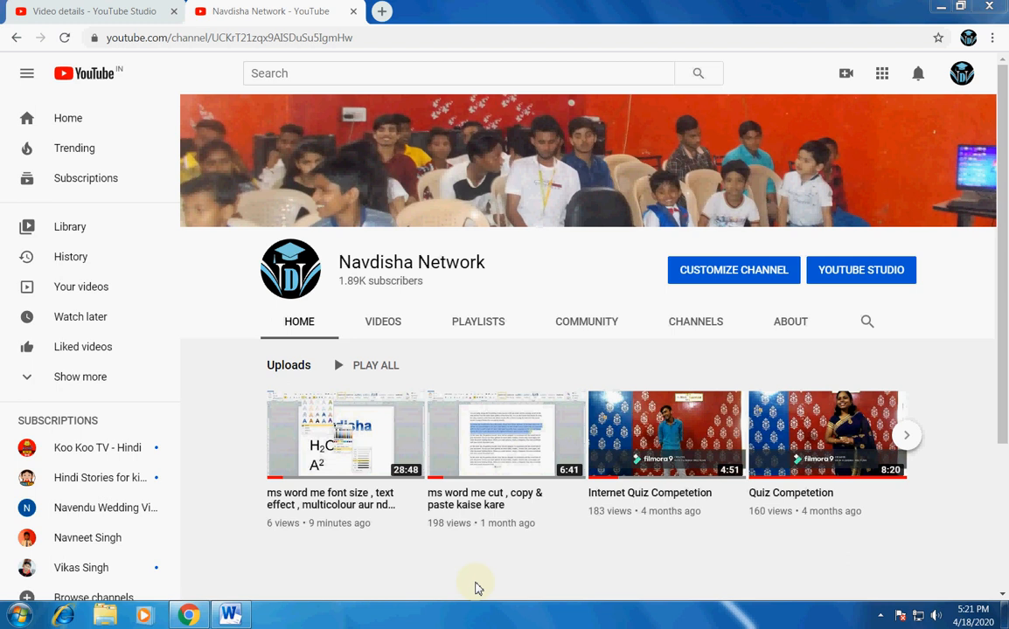
# Switch to the Word document and copy the Navdisha heading's formatting onto the first body paragraph with Format Painter.
pyautogui.click(231, 619)
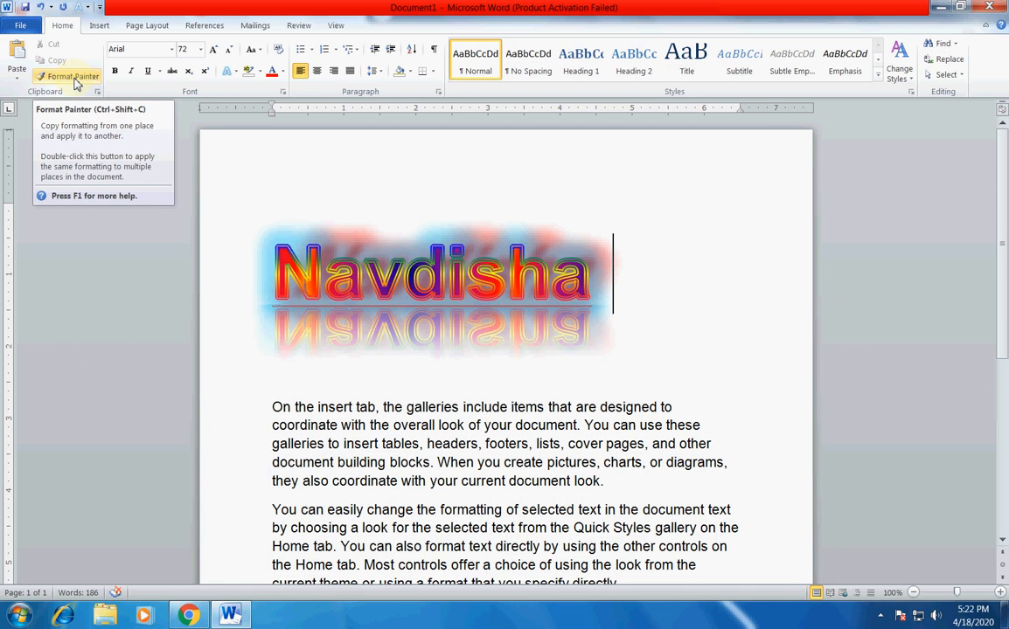
pyautogui.click(73, 77)
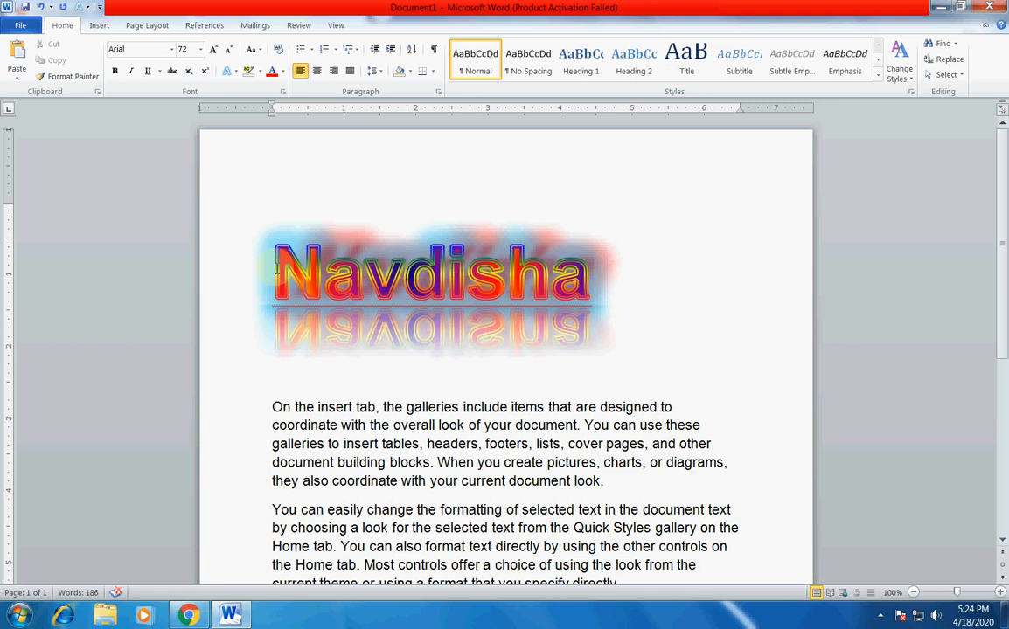
pyautogui.doubleClick(277, 271)
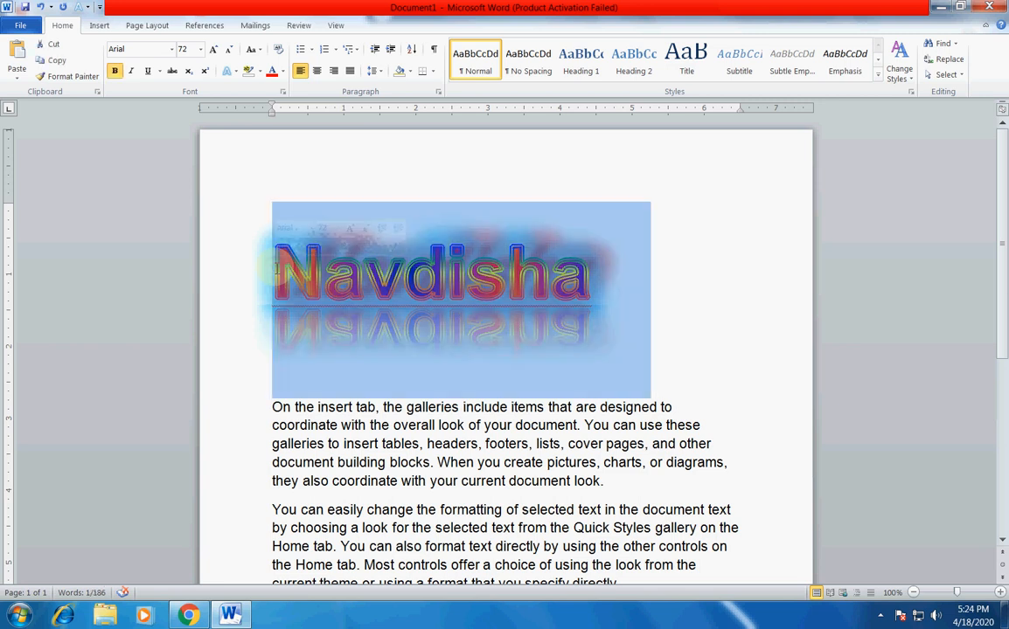
pyautogui.click(276, 271)
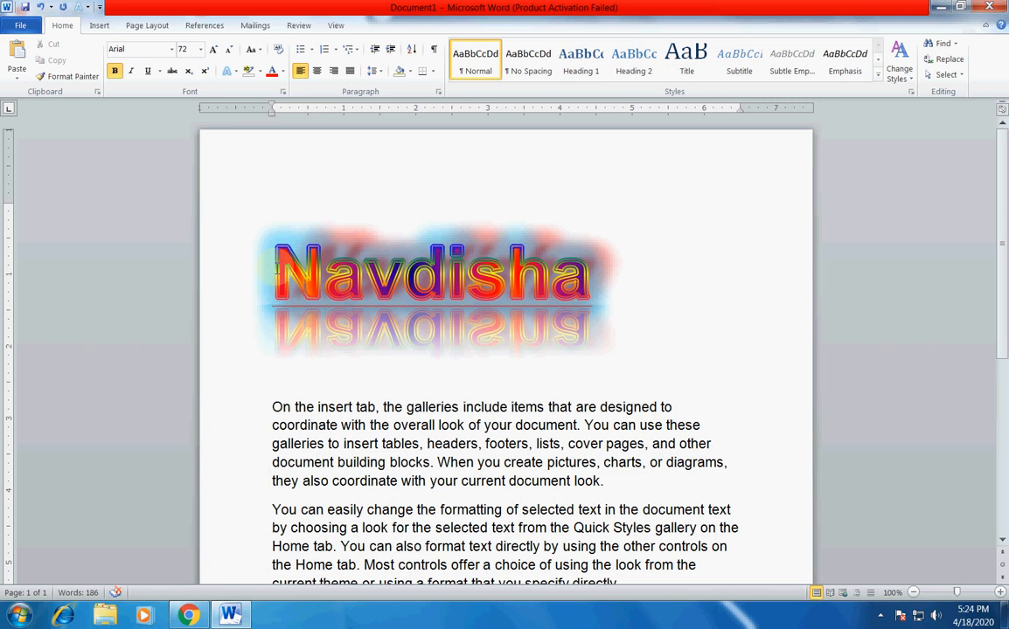
pyautogui.click(79, 80)
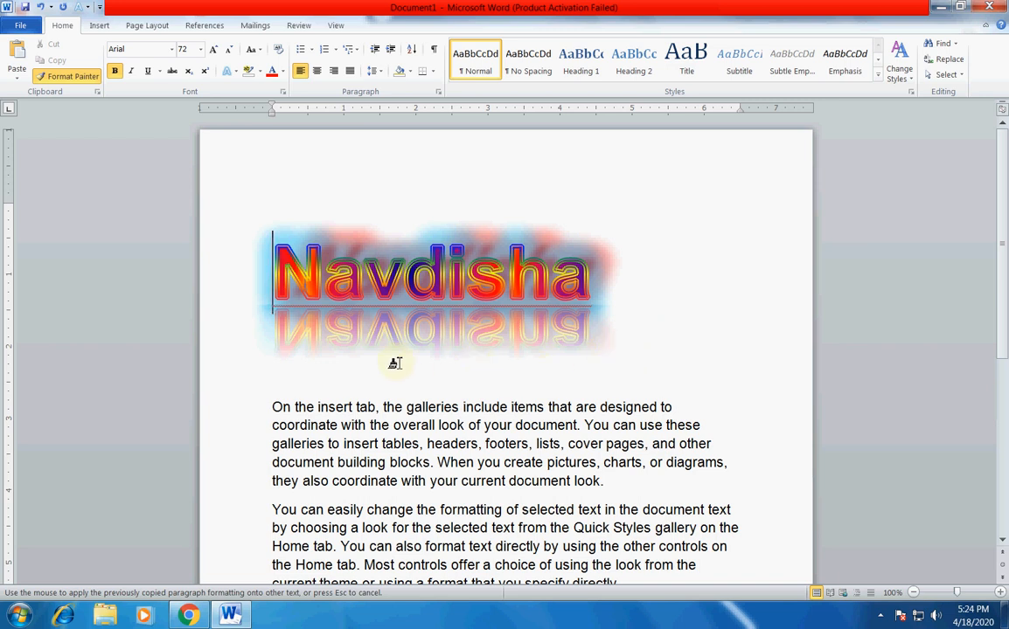
pyautogui.click(275, 407)
pyautogui.moveTo(273, 408); pyautogui.dragTo(619, 482)
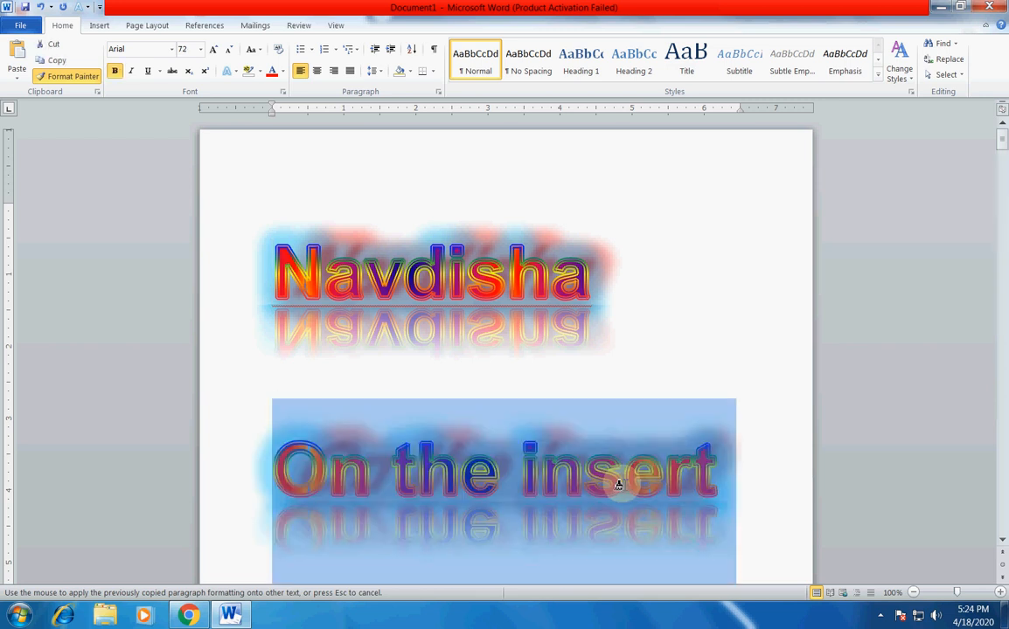
# Examine how the heading's formatting looks across the text of the first body paragraph.
pyautogui.scroll(-10, 625, 494)
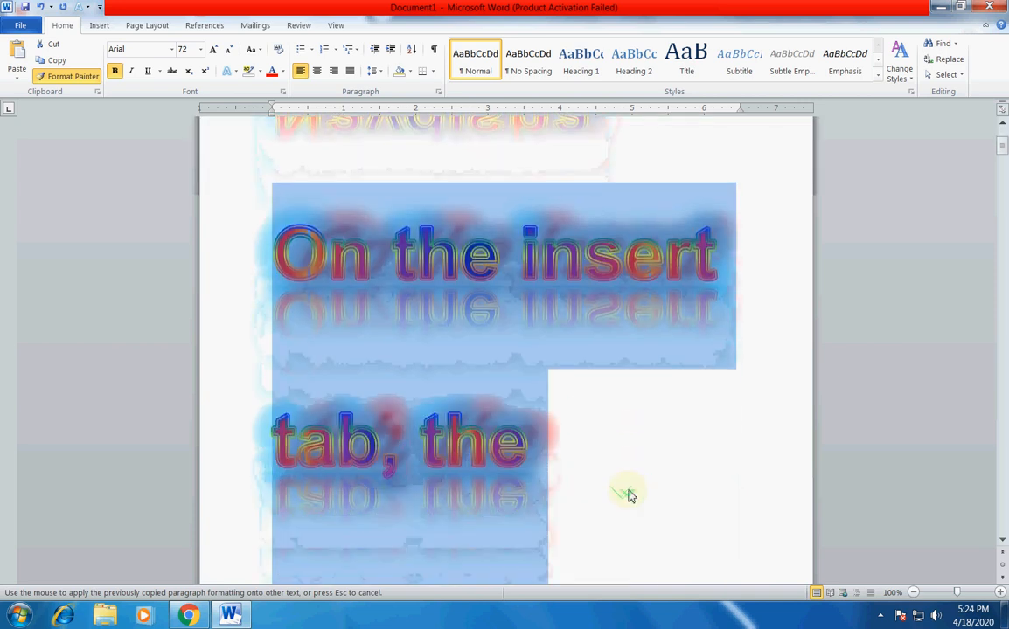
pyautogui.scroll(-10, 629, 505)
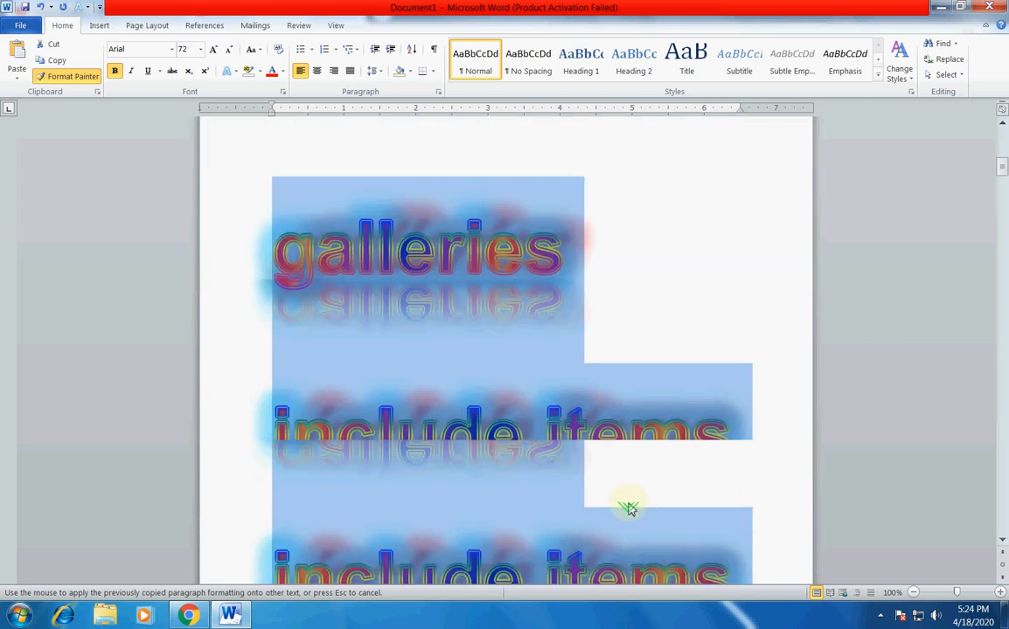
pyautogui.scroll(-3, 630, 508)
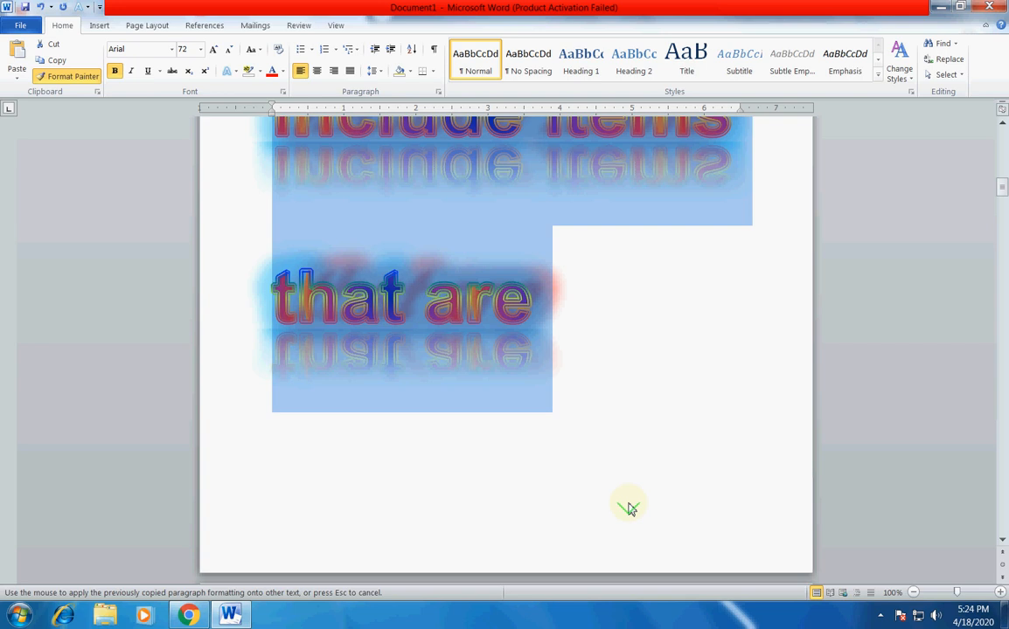
pyautogui.scroll(3, 629, 508)
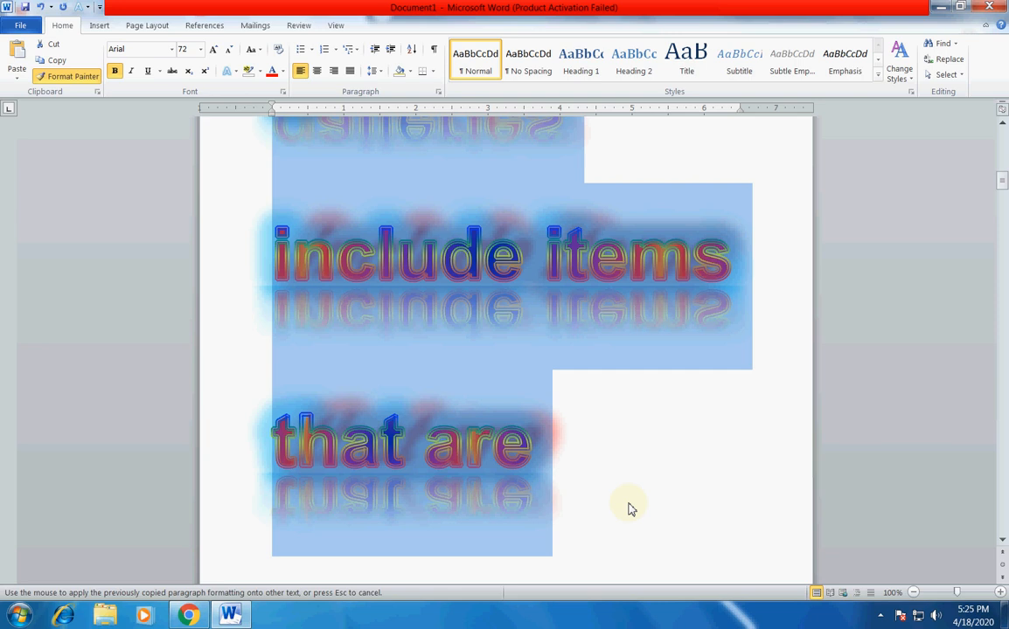
pyautogui.scroll(10, 630, 508)
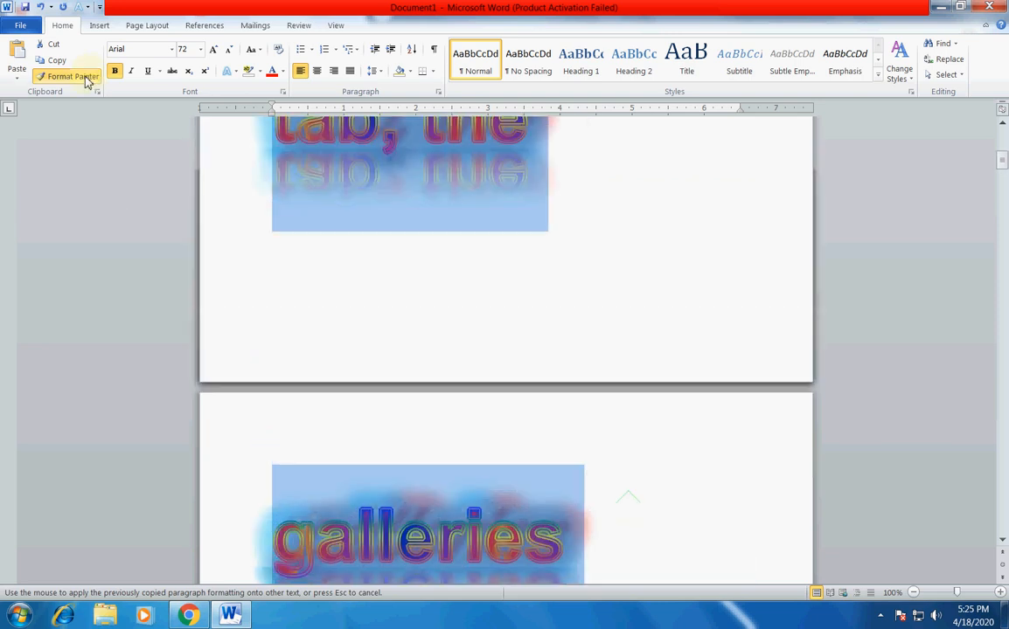
pyautogui.scroll(1, 618, 243)
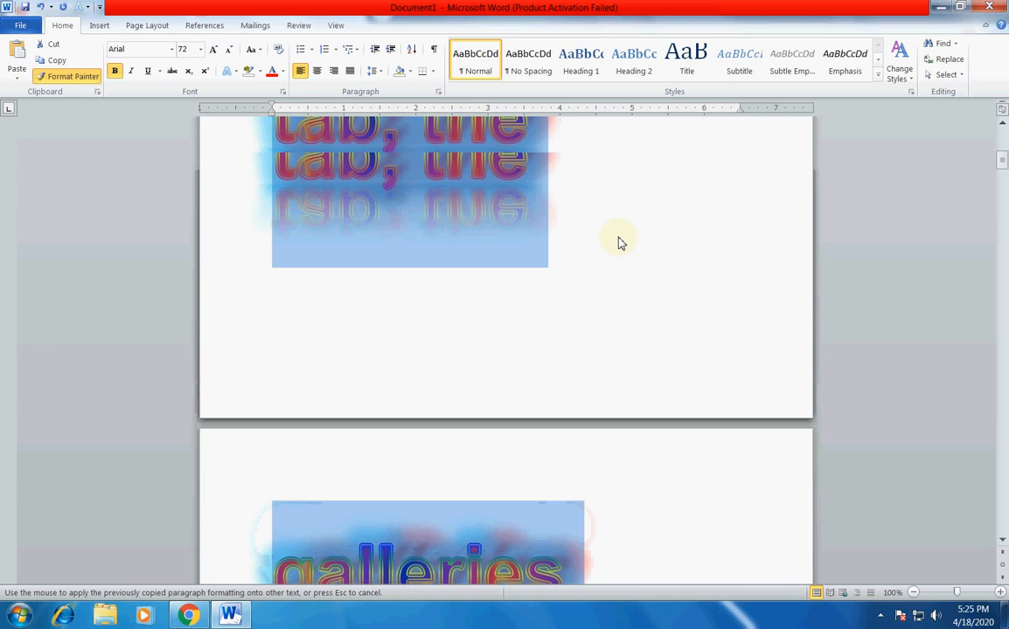
pyautogui.scroll(6, 628, 308)
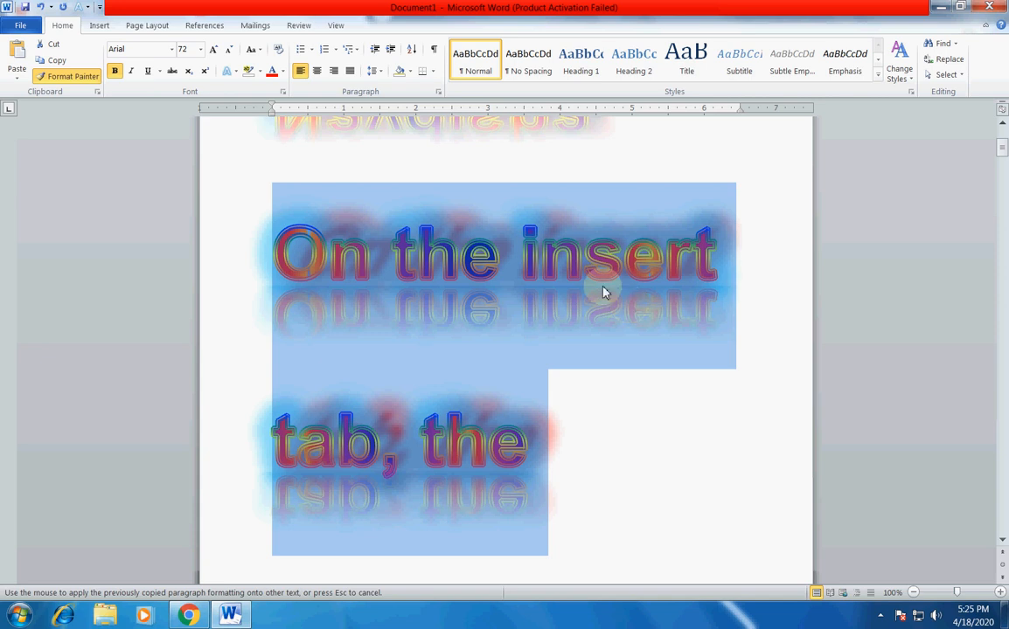
pyautogui.scroll(3, 604, 288)
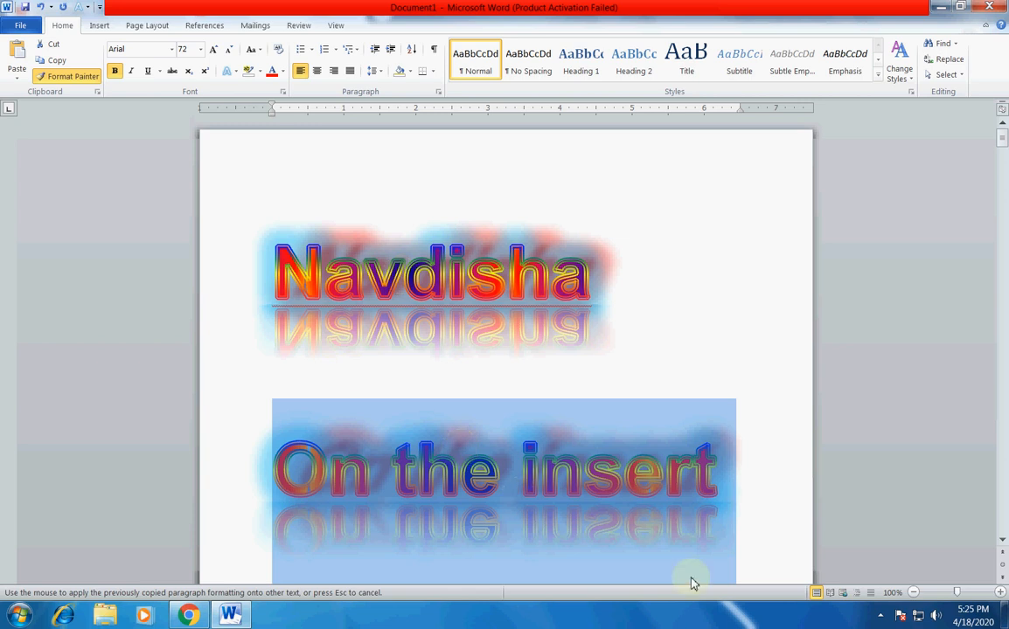
pyautogui.scroll(-9, 680, 560)
pyautogui.scroll(5, 633, 481)
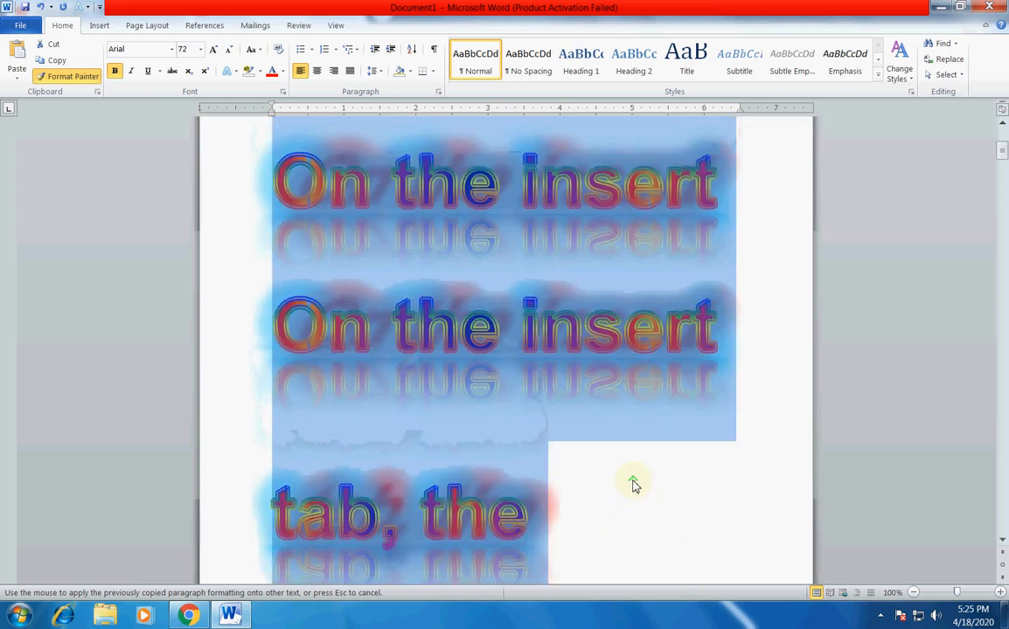
pyautogui.scroll(3, 633, 483)
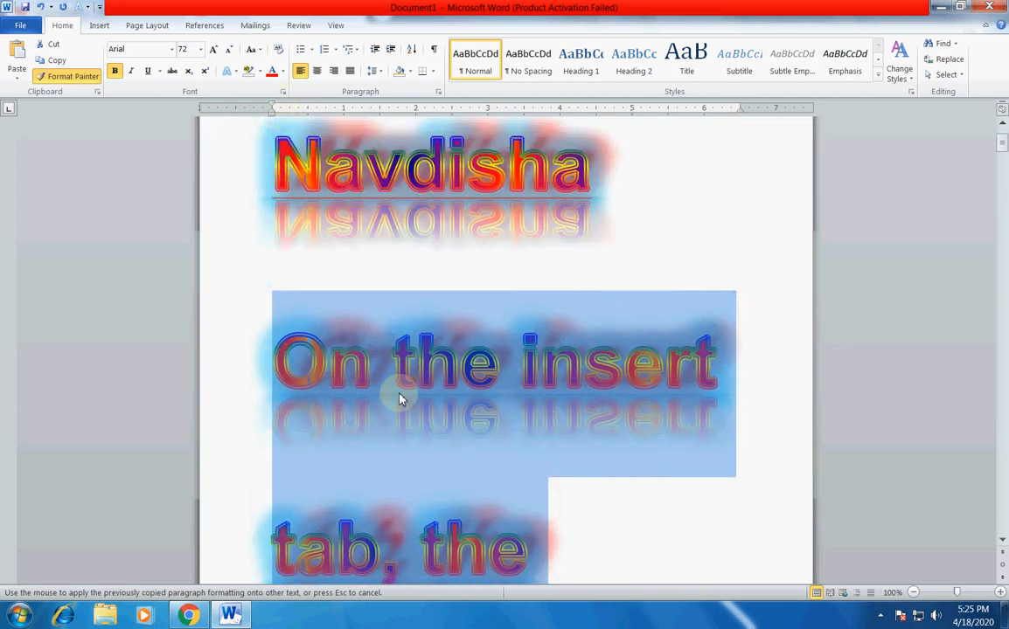
# Clear all formatting from the first body paragraph and deselect it.
pyautogui.click(279, 50)
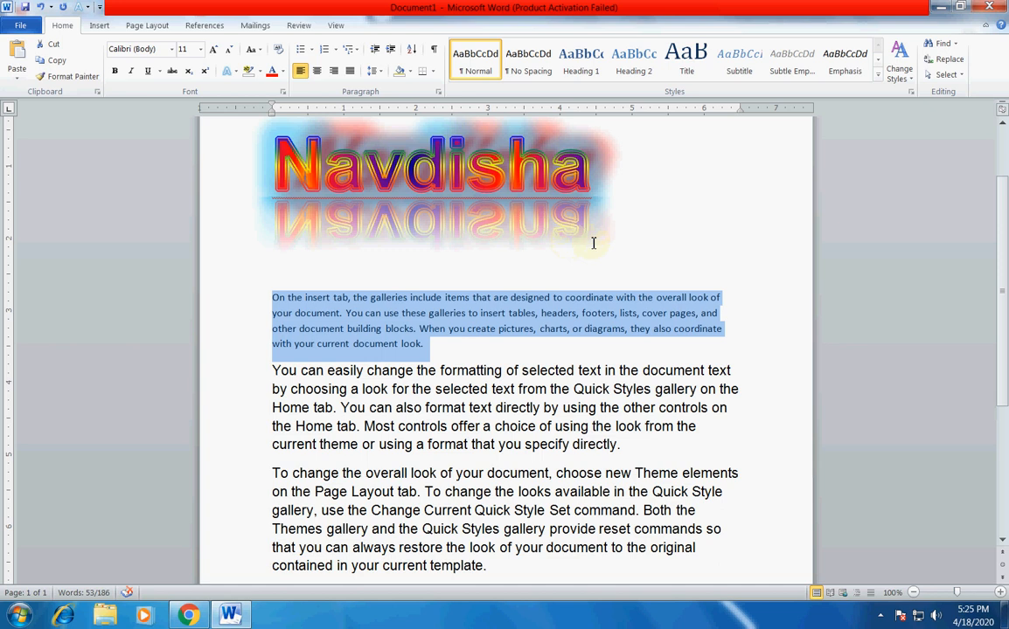
pyautogui.click(696, 229)
pyautogui.scroll(1, 473, 298)
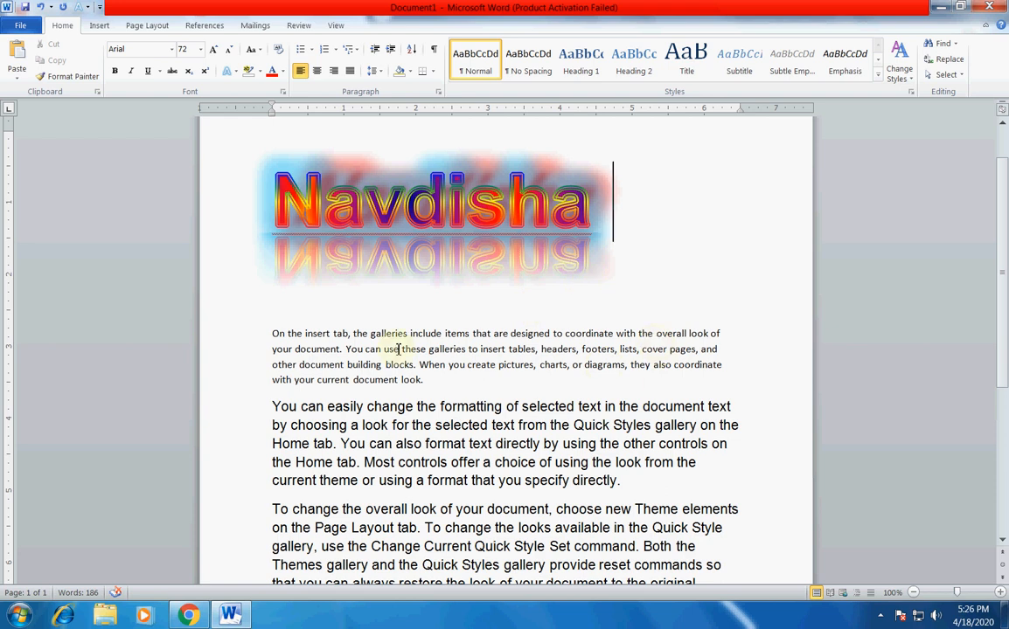
# Copy the formatting of the Navdisha heading and paste only that formatting onto the whole first body paragraph.
pyautogui.click(274, 337)
pyautogui.moveTo(273, 335); pyautogui.dragTo(437, 383)
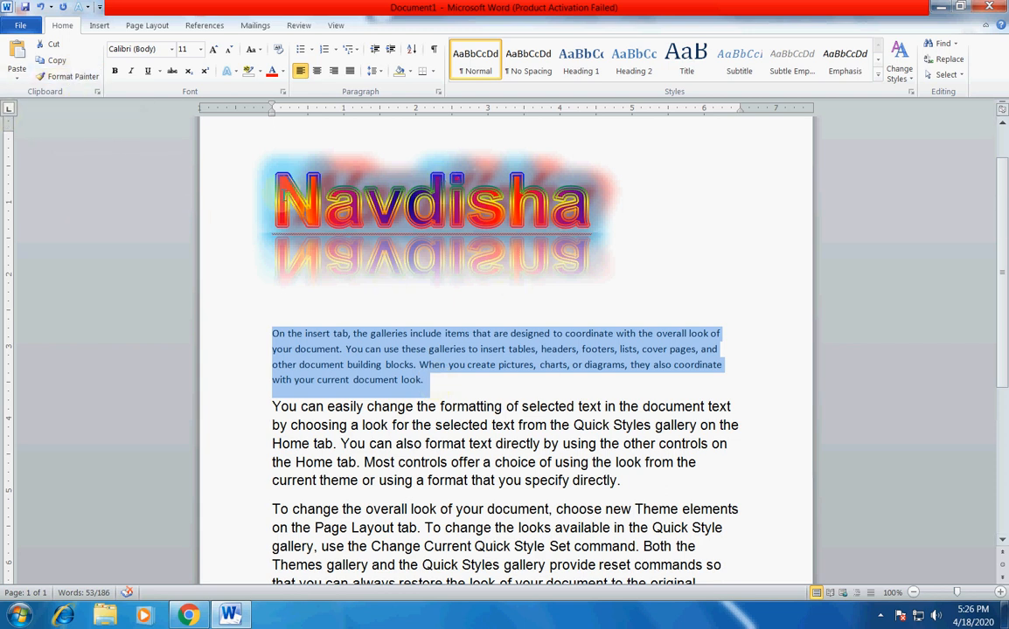
pyautogui.click(262, 175)
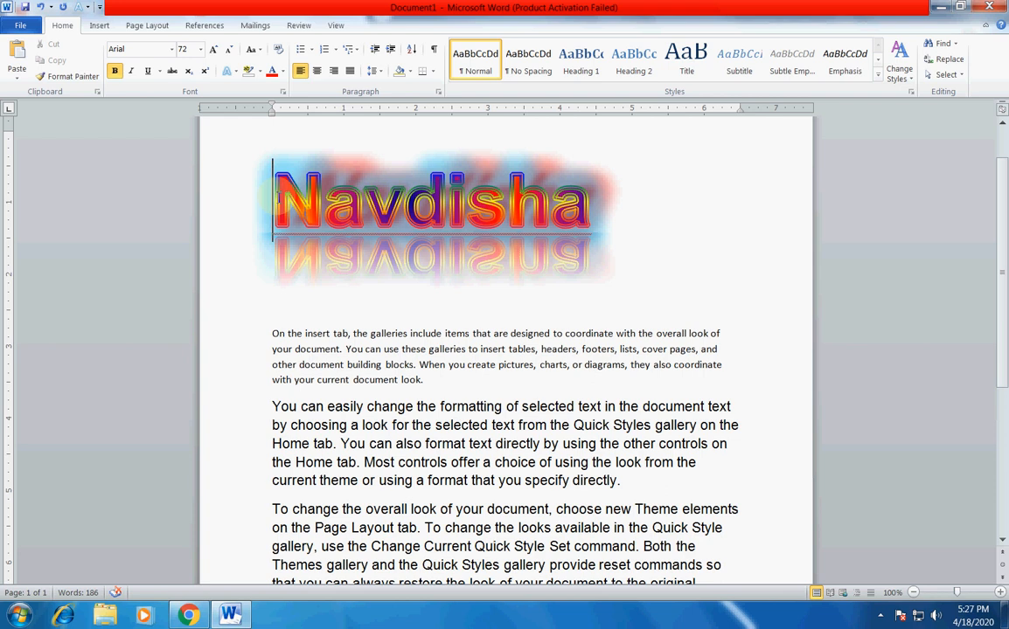
pyautogui.moveTo(274, 201); pyautogui.dragTo(601, 212)
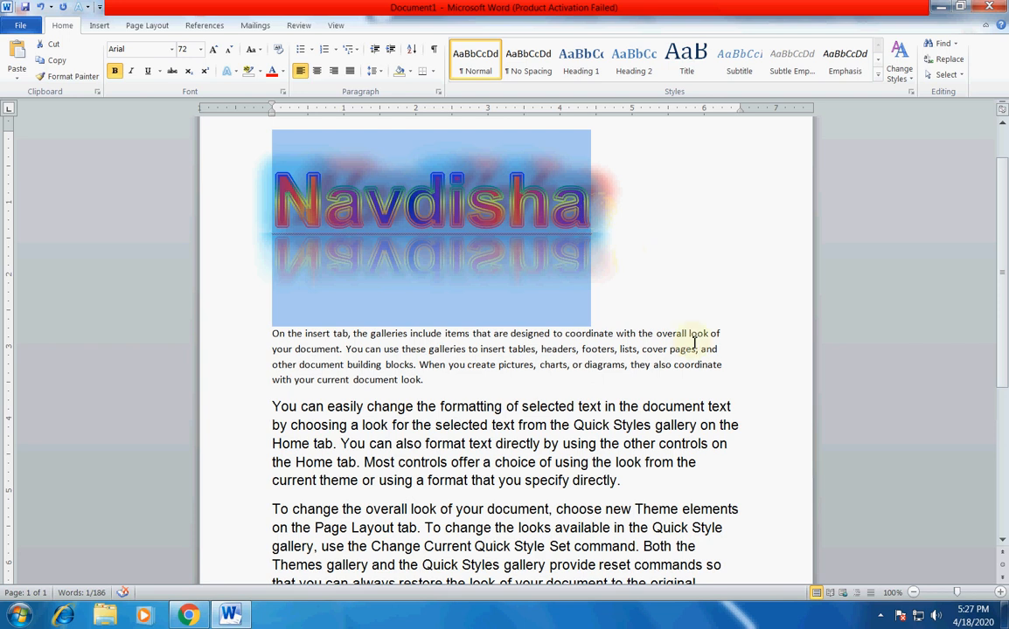
pyautogui.click(266, 333)
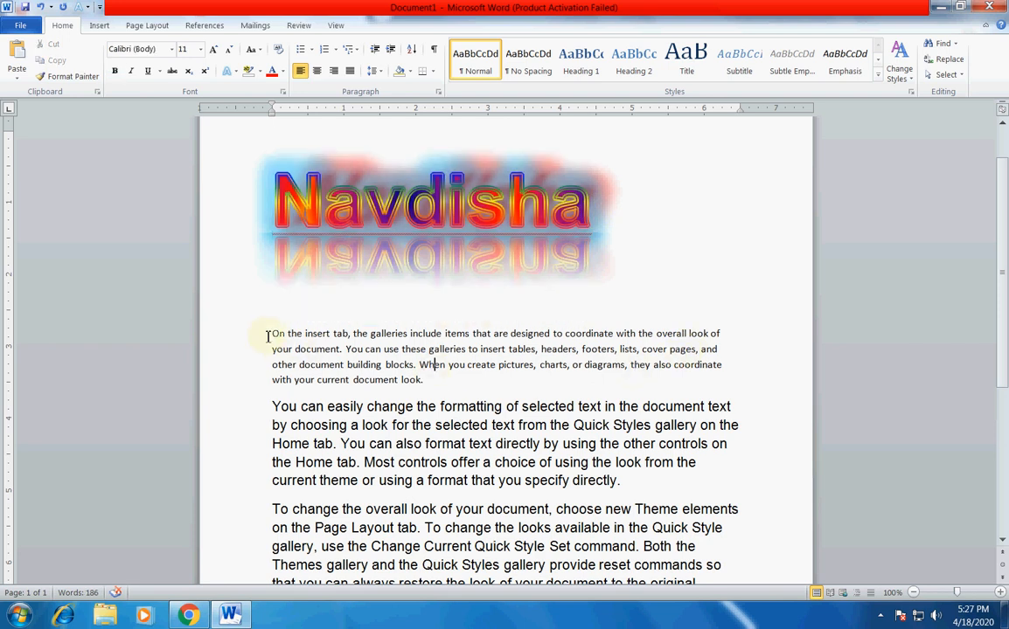
pyautogui.moveTo(266, 333); pyautogui.dragTo(475, 387)
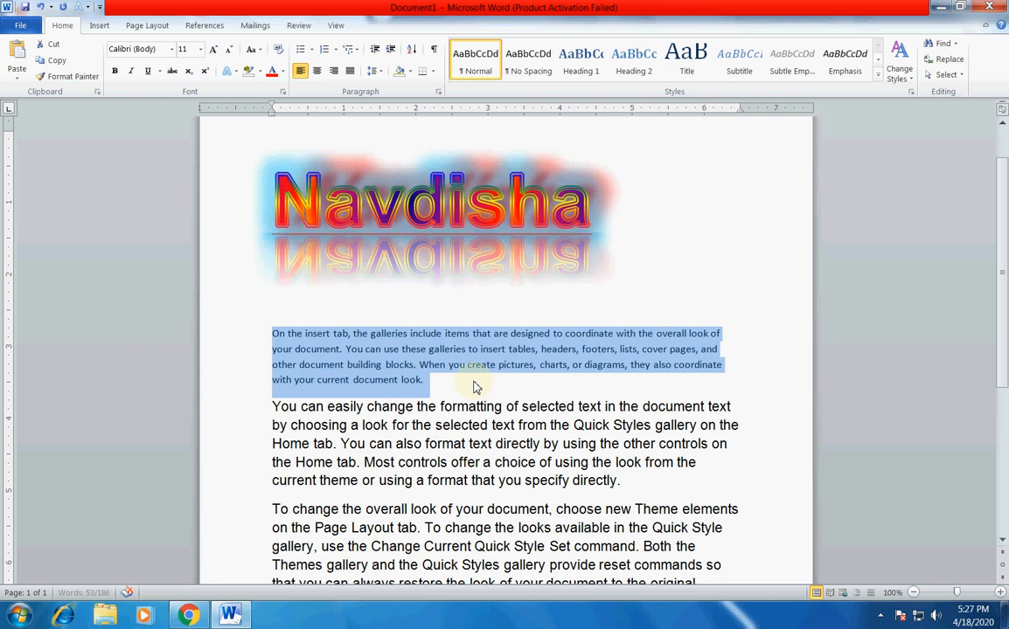
pyautogui.hotkey('ctrl', 'shift', 'v')
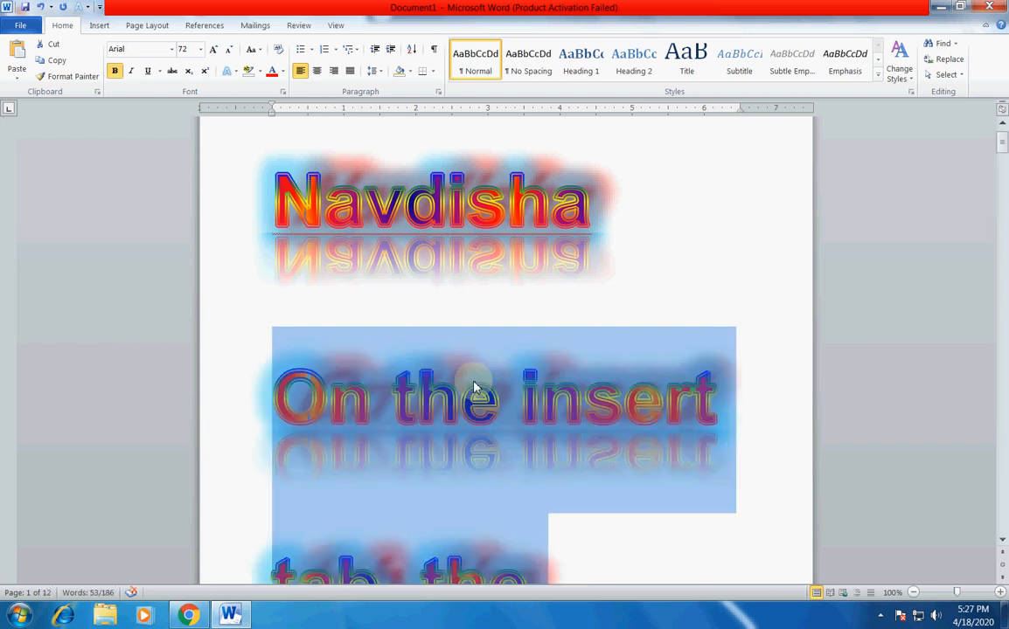
# Inspect the pages of the first body paragraph to check the pasted heading formatting.
pyautogui.scroll(-5, 700, 423)
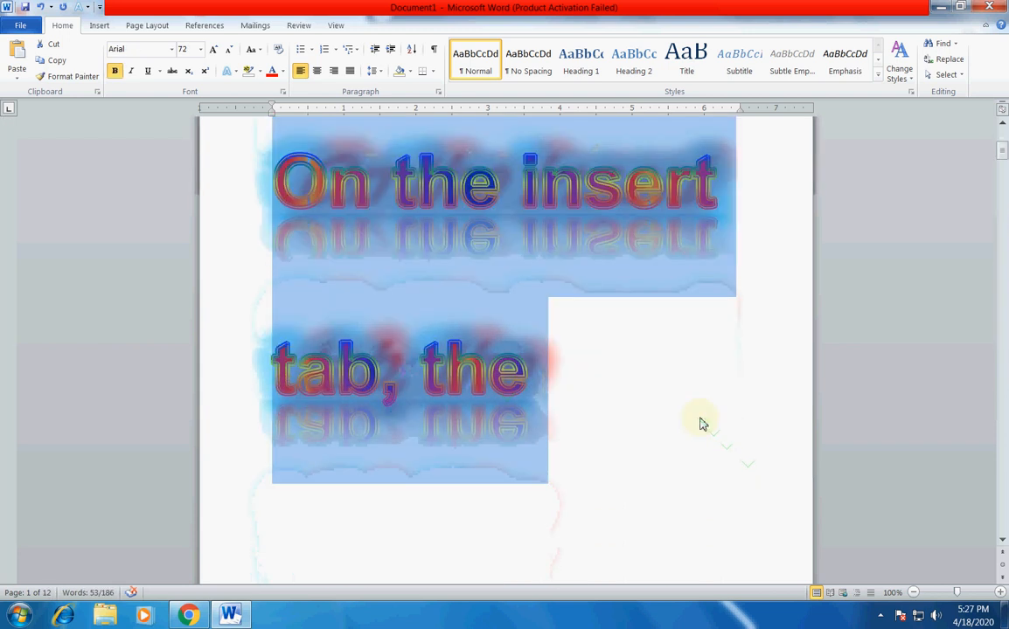
pyautogui.scroll(-10, 700, 418)
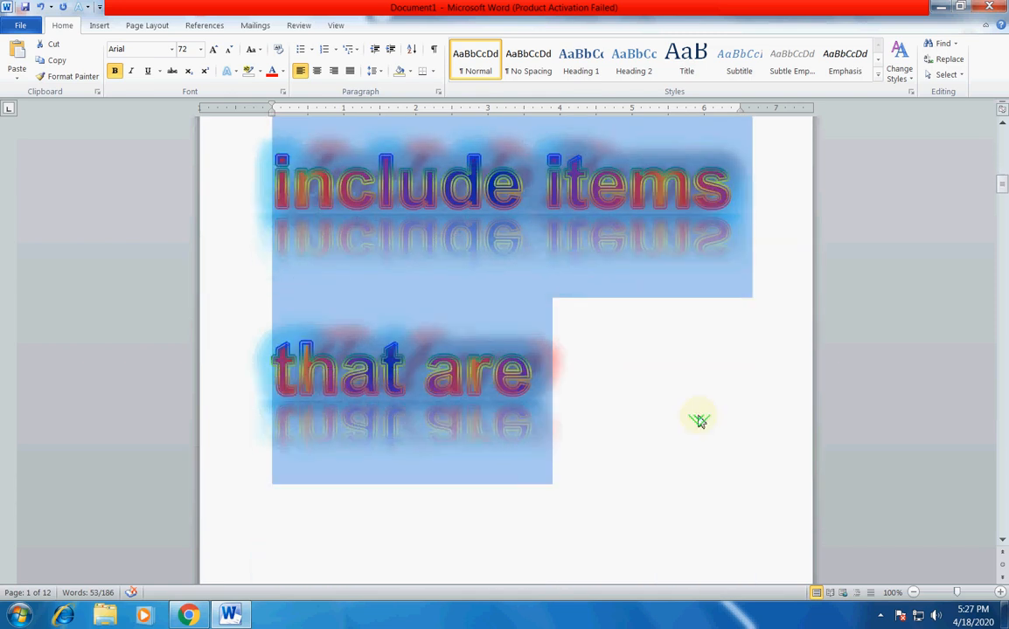
pyautogui.scroll(10, 700, 417)
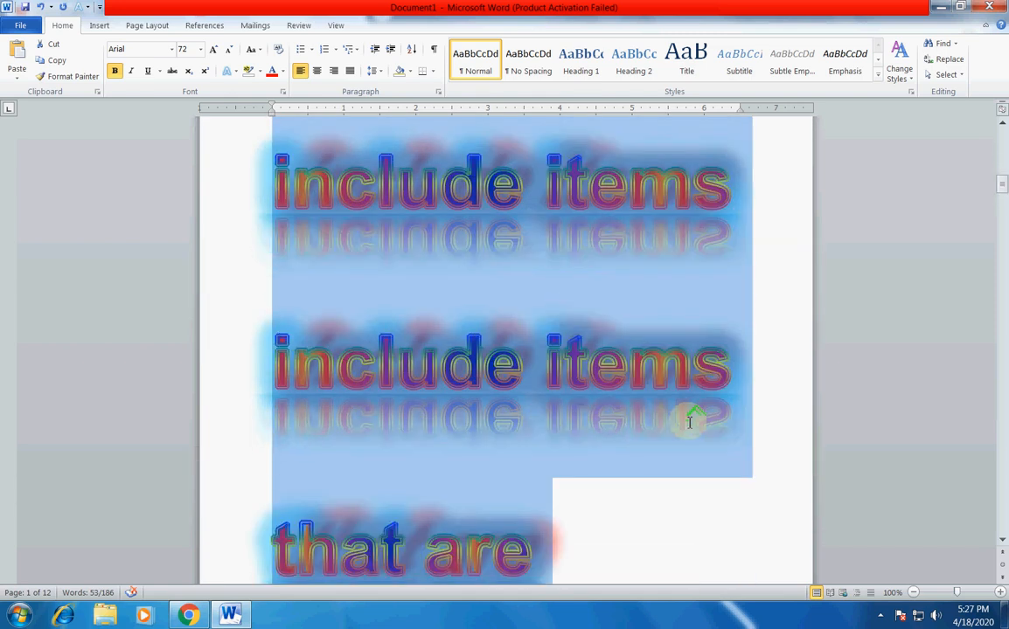
pyautogui.scroll(8, 688, 423)
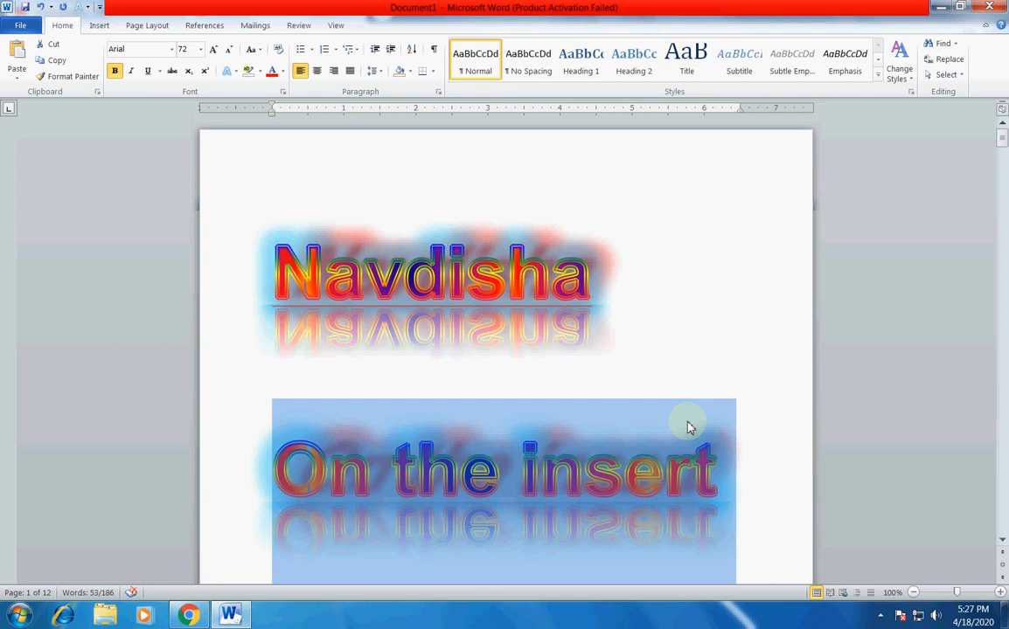
pyautogui.scroll(-10, 689, 427)
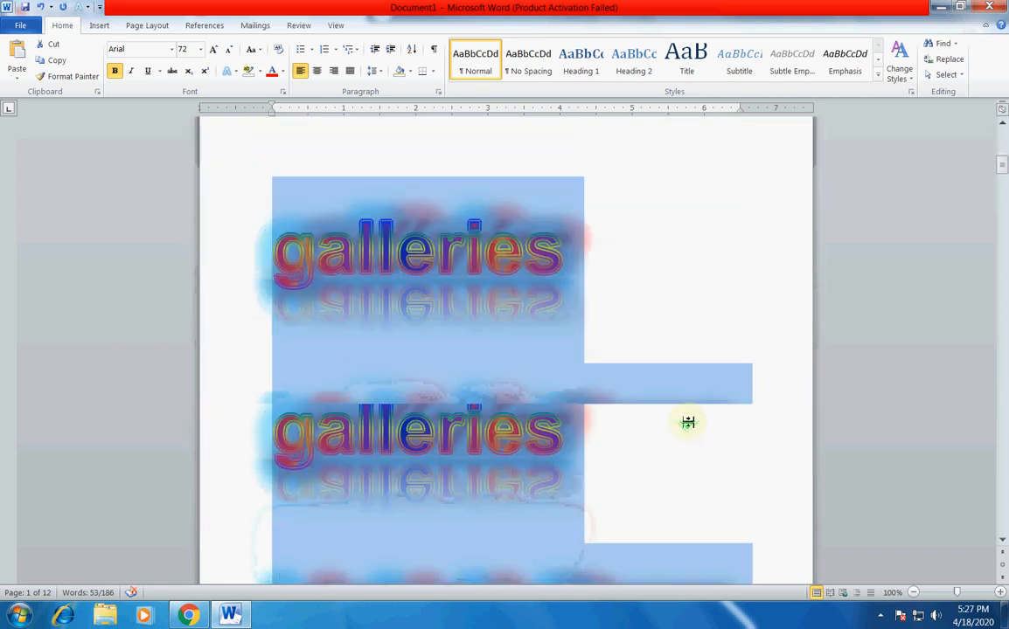
pyautogui.scroll(-1, 689, 423)
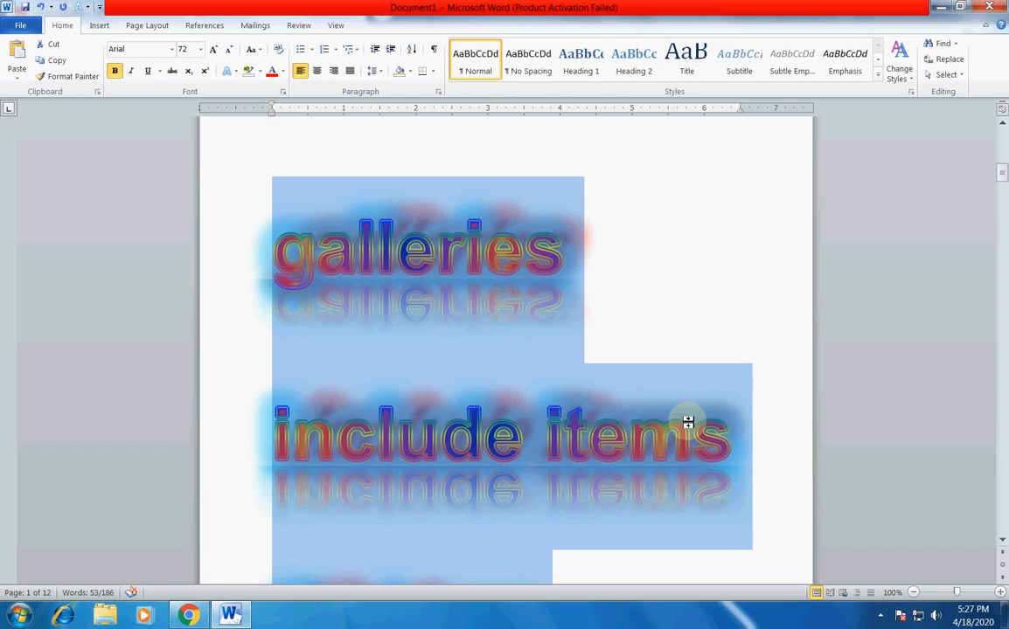
pyautogui.scroll(-3, 688, 422)
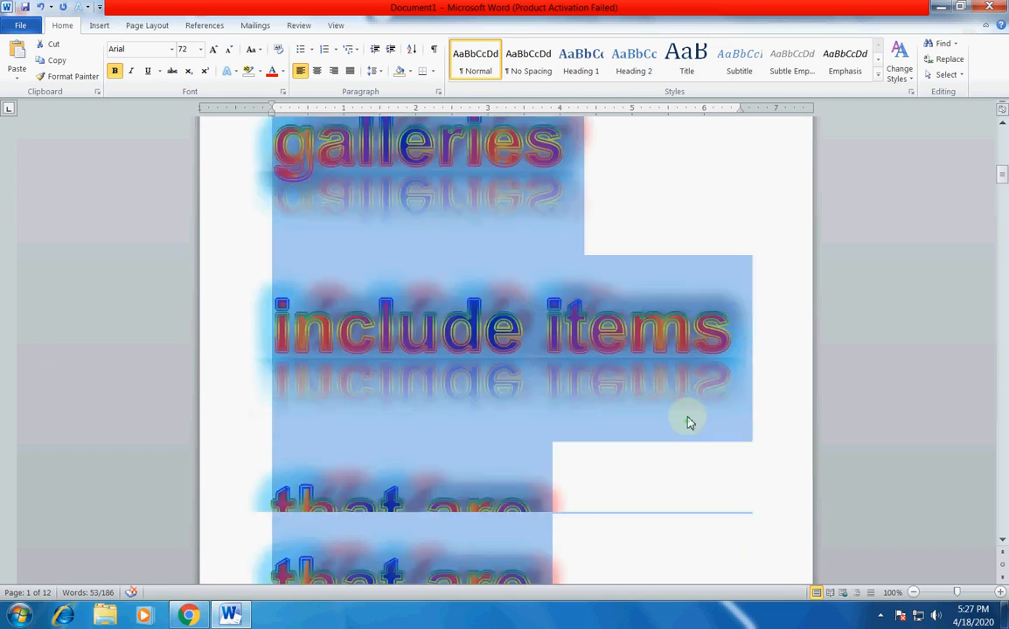
pyautogui.scroll(-3, 618, 384)
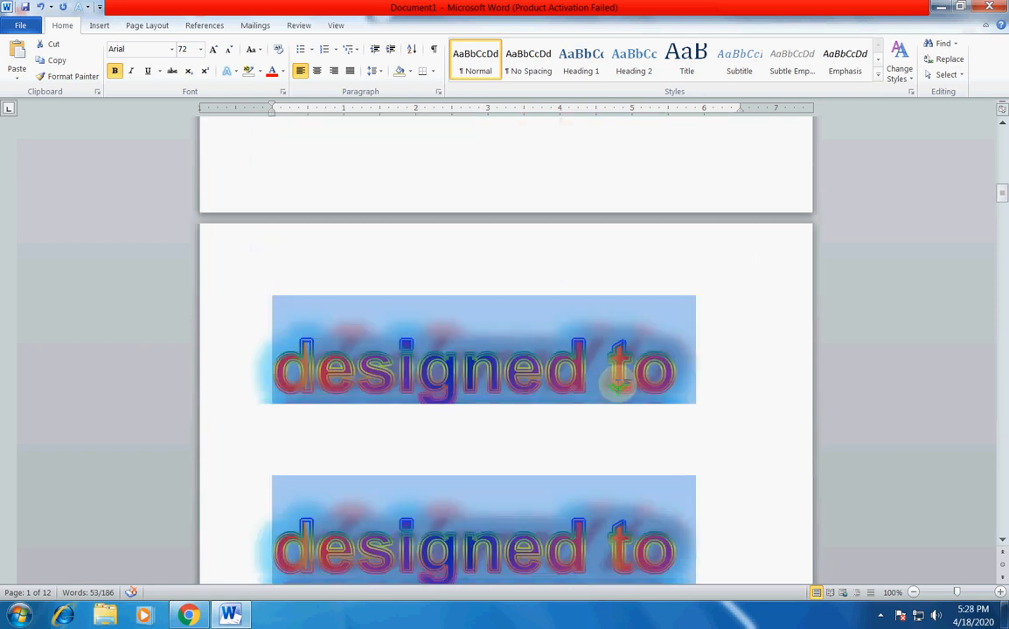
pyautogui.scroll(-3, 618, 391)
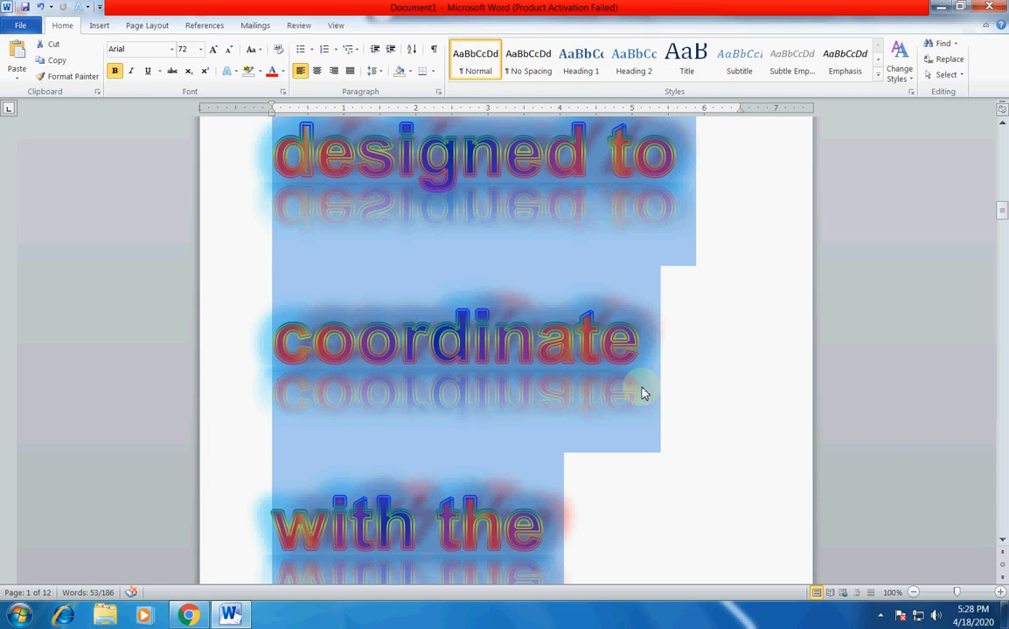
pyautogui.scroll(-10, 618, 391)
pyautogui.scroll(-5, 639, 389)
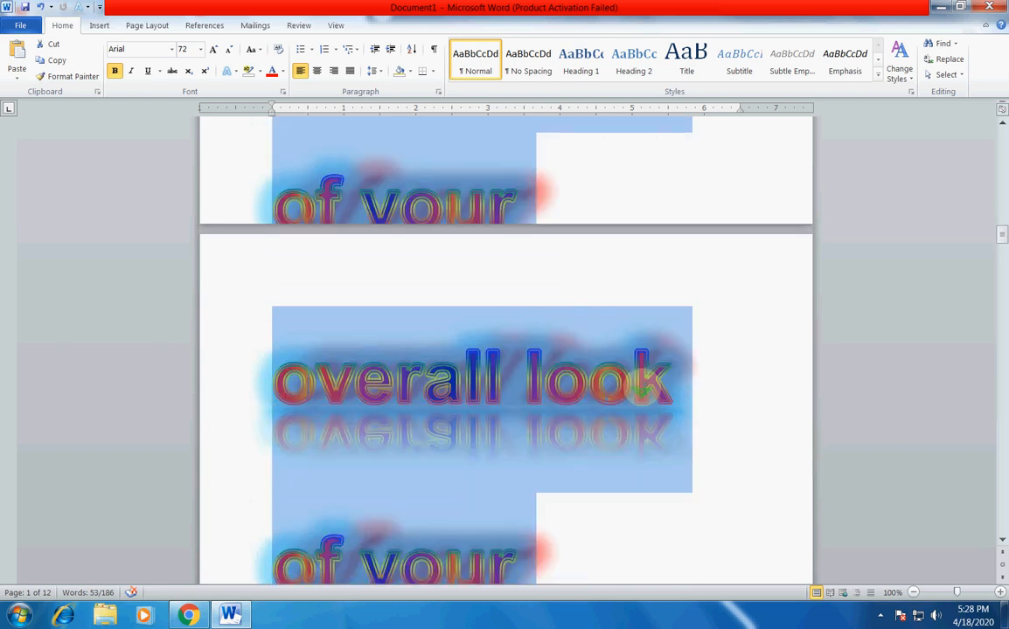
# Clear the pasted heading formatting from the still selected first body paragraph.
pyautogui.click(278, 49)
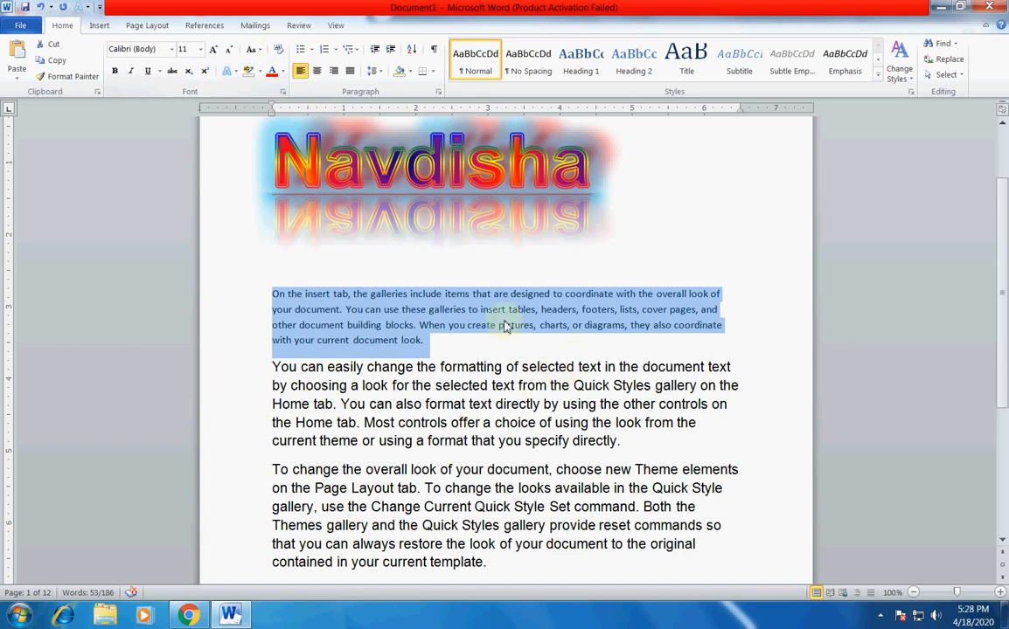
# Deselect the first body paragraph and add the line "For copy :" below the last paragraph of the document.
pyautogui.click(543, 410)
pyautogui.scroll(-4, 550, 419)
pyautogui.click(412, 376)
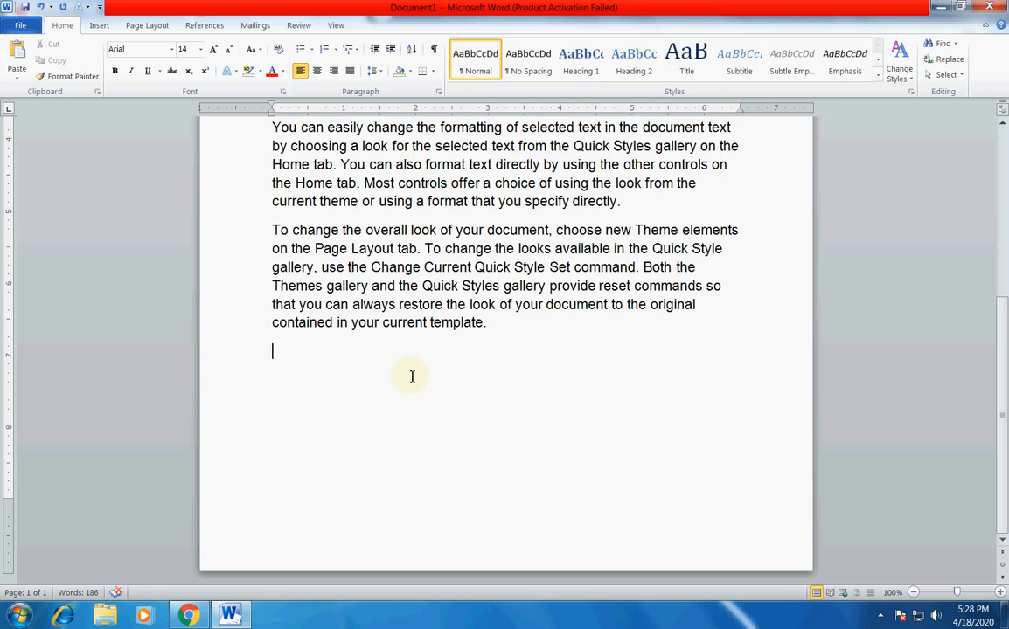
pyautogui.write('or copy :')
# Insert the title line "Format Painter" directly above the "For copy :" line.
pyautogui.click(273, 353)
pyautogui.press('Return')
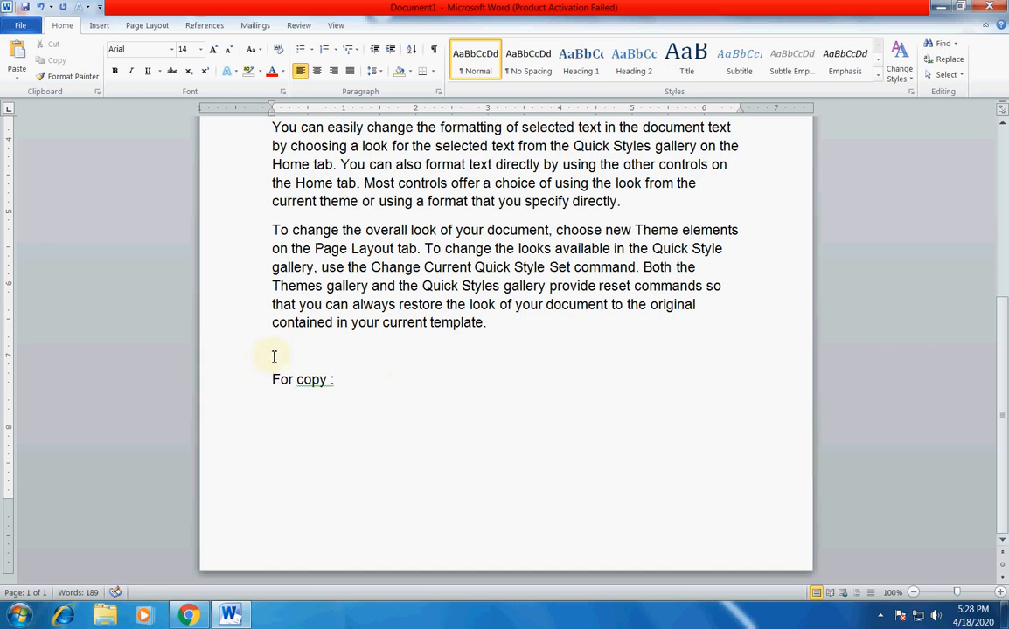
pyautogui.write('format Painter')
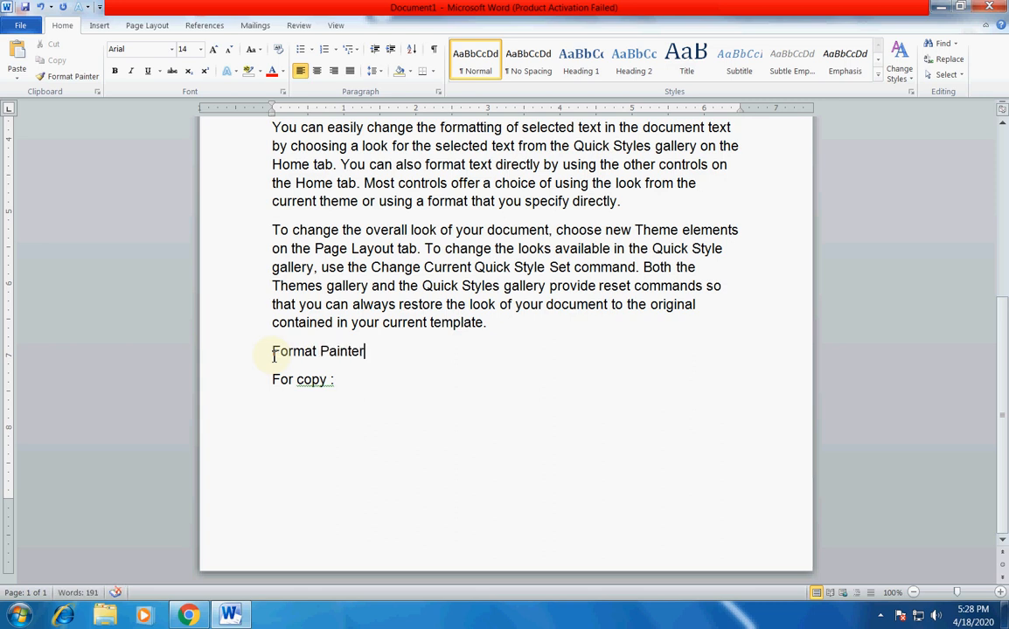
# Complete the "For copy :" line with the shortcut text "shift+ctrl+c".
pyautogui.click(357, 383)
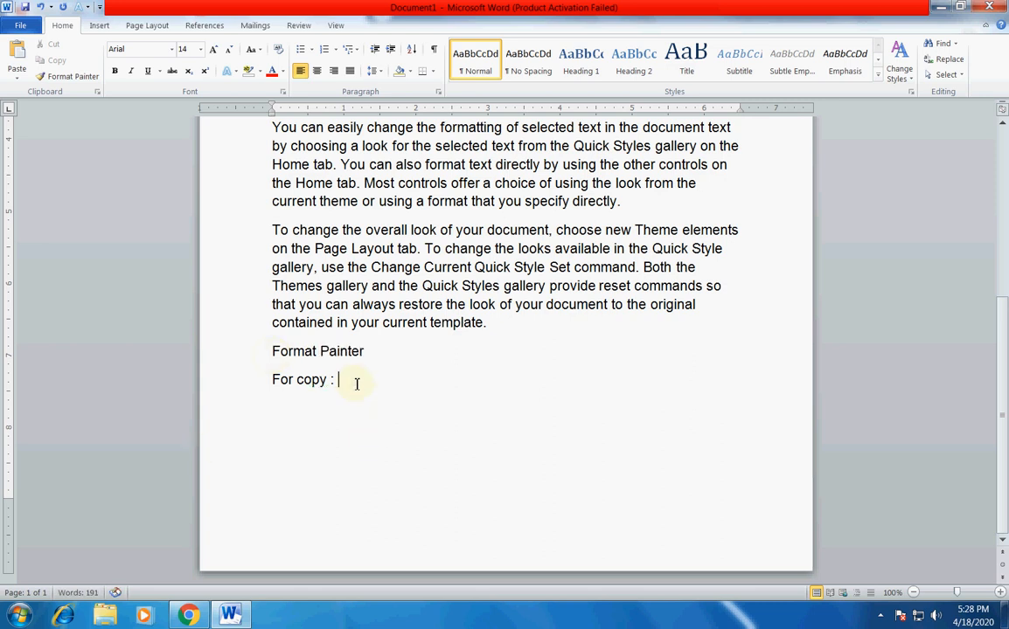
pyautogui.write('shift+ctrl+c')
# Add a new line below the copy shortcut reading "For paste: shift+ctrl+v".
pyautogui.press('Return')
pyautogui.write('For pasyte')
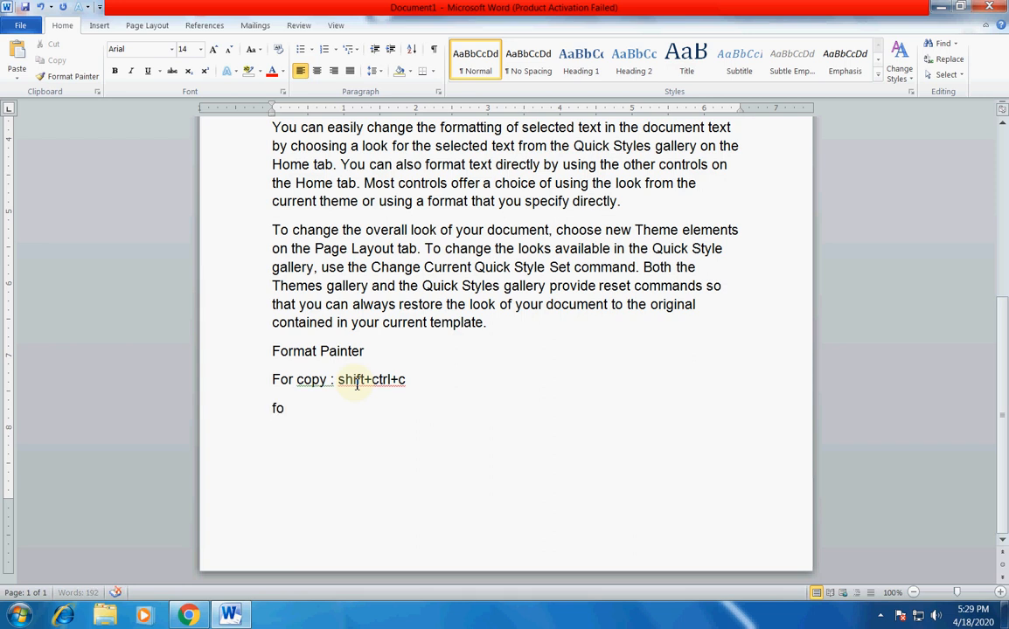
pyautogui.press('BackSpace')
pyautogui.press('BackSpace')
pyautogui.press('BackSpace')
pyautogui.write('te: shift')
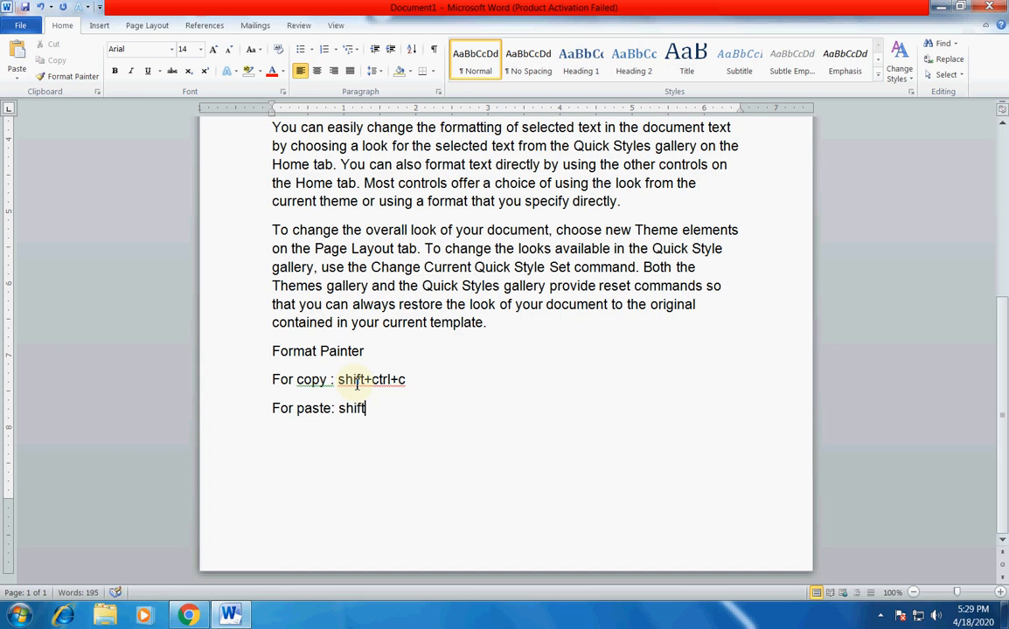
pyautogui.write('+ctrl+v')
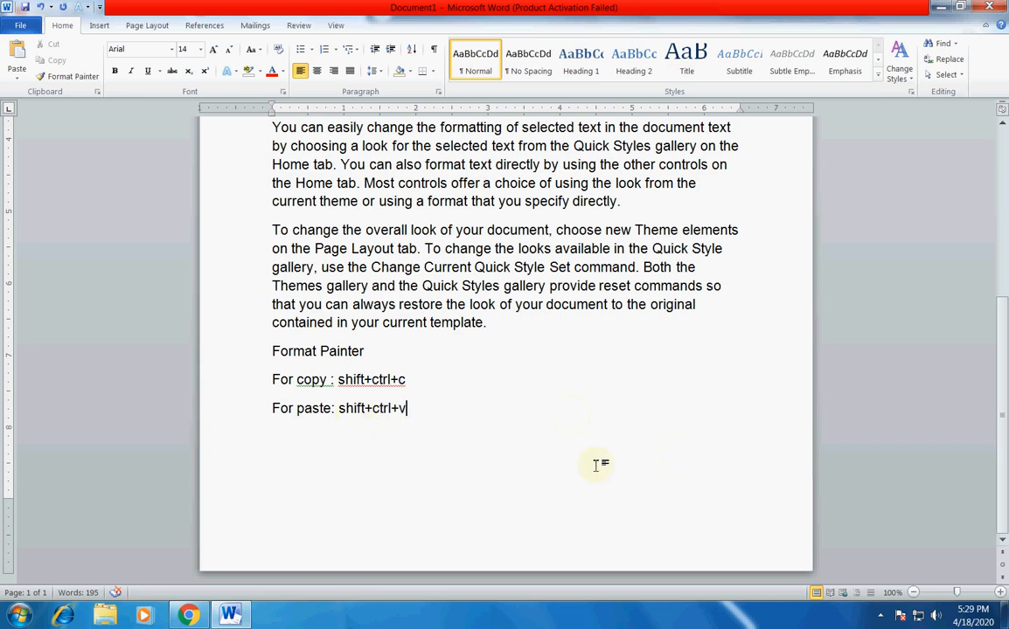
pyautogui.scroll(6, 597, 463)
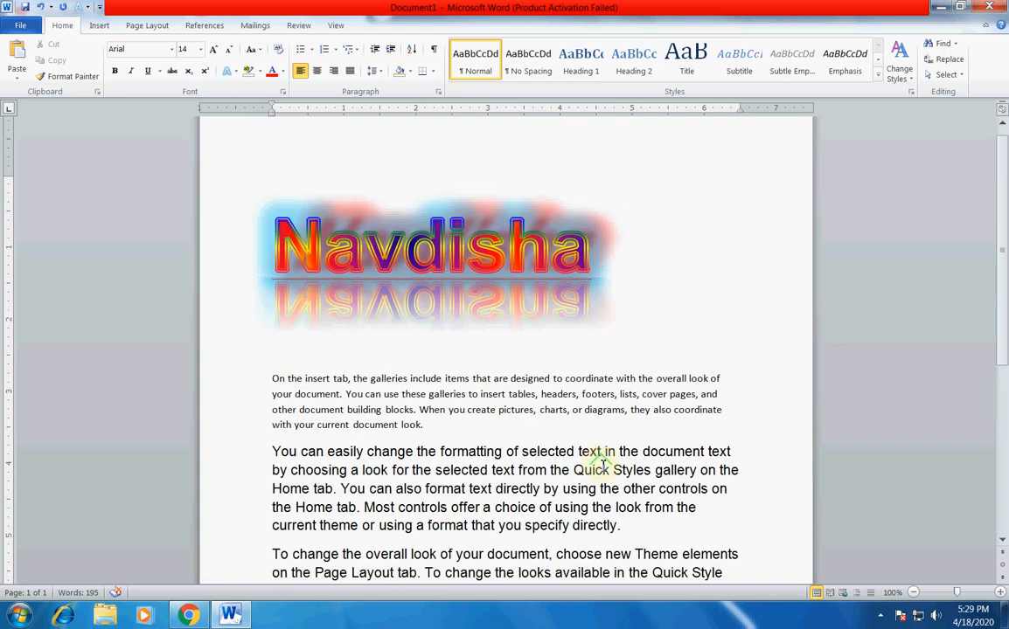
pyautogui.scroll(1, 604, 465)
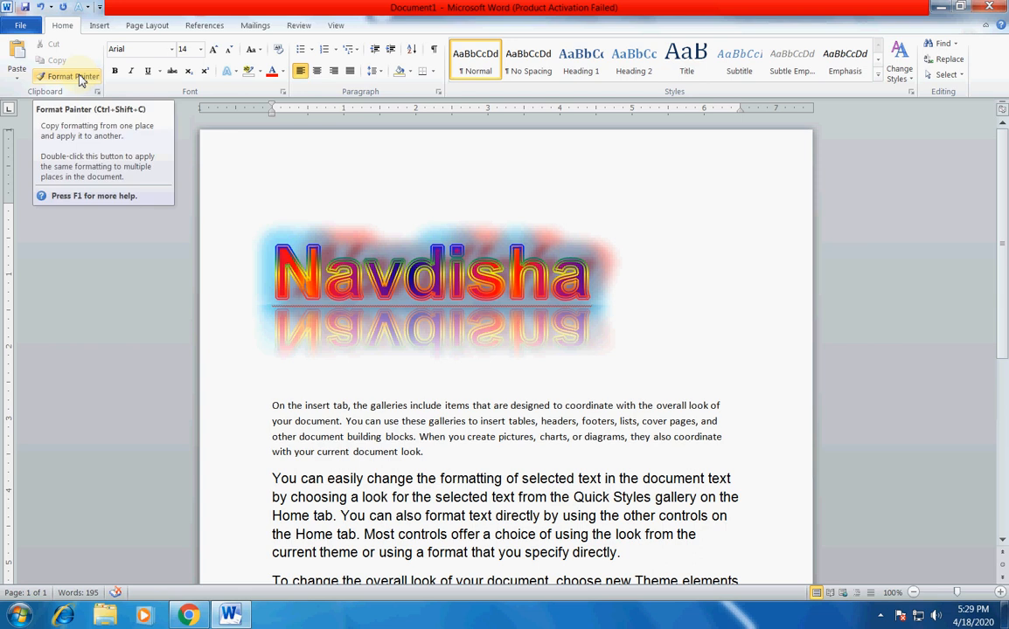
pyautogui.scroll(-1, 329, 315)
pyautogui.scroll(1, 328, 315)
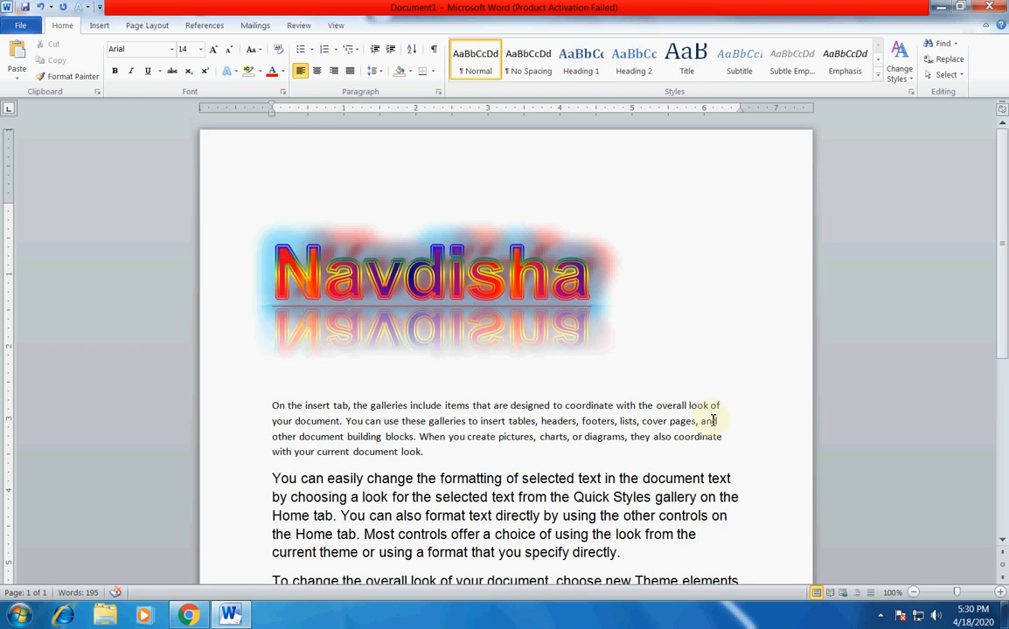
pyautogui.scroll(-4, 712, 420)
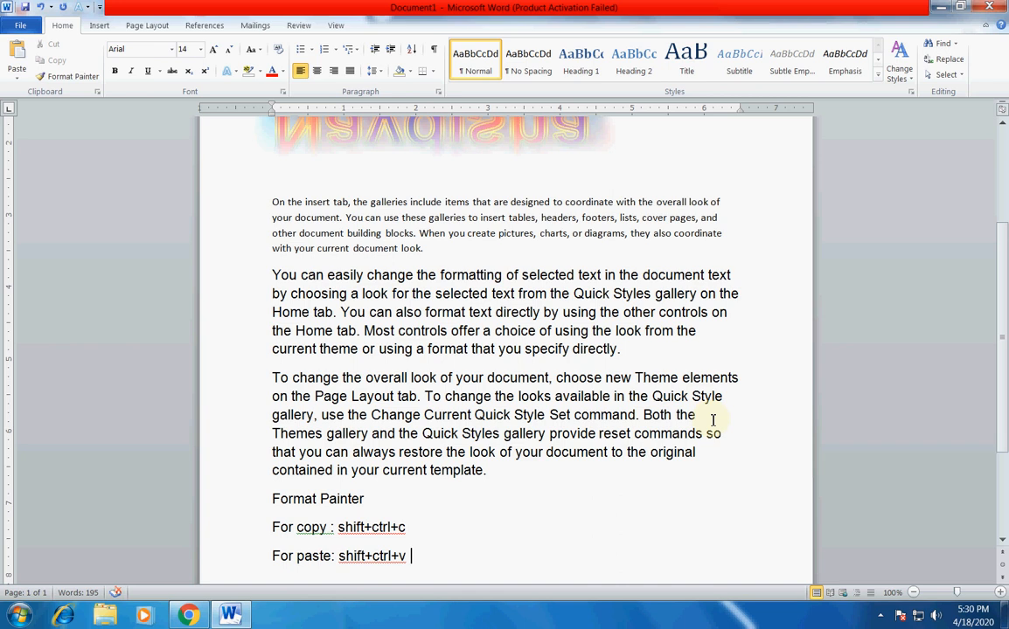